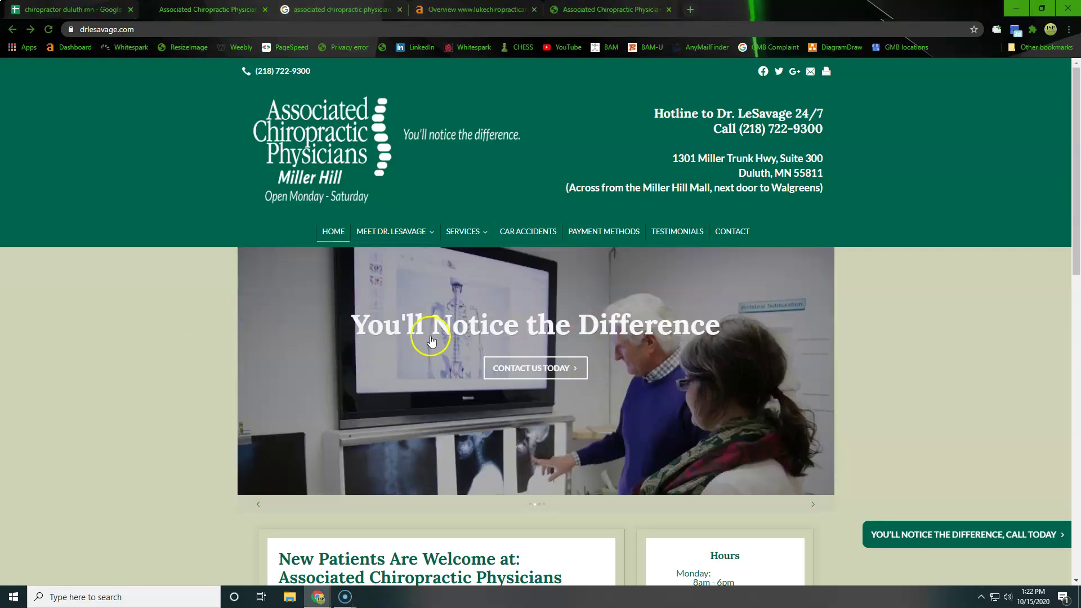
Bring up Save As for the home page and inspect the keyword 'Chiropractor' in the suggested file name.
right_click(637, 402)
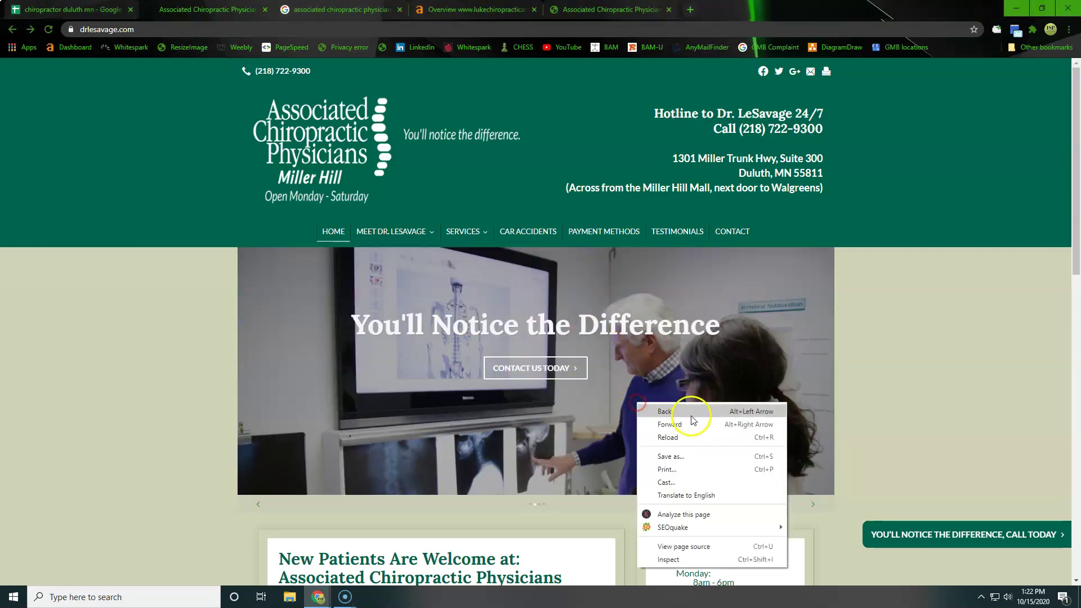
click(670, 458)
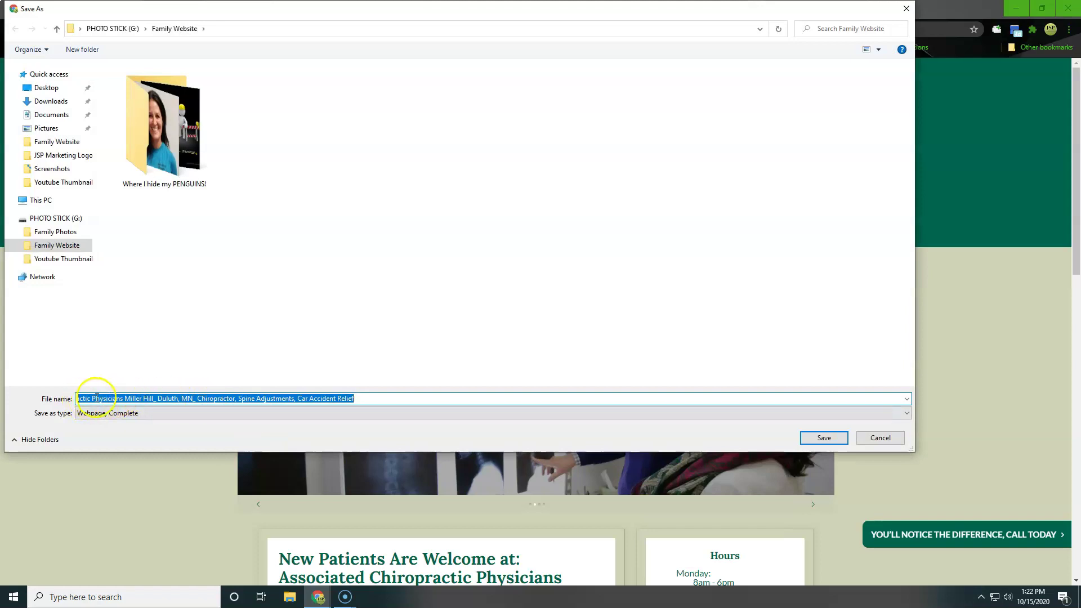
click(379, 398)
drag(369, 399, 238, 398)
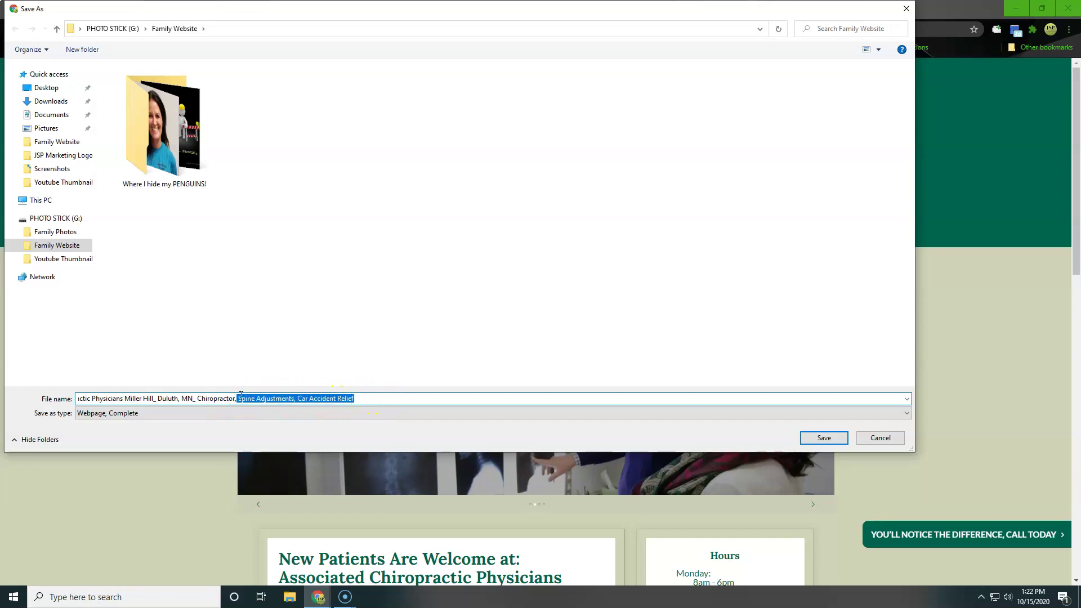
click(371, 399)
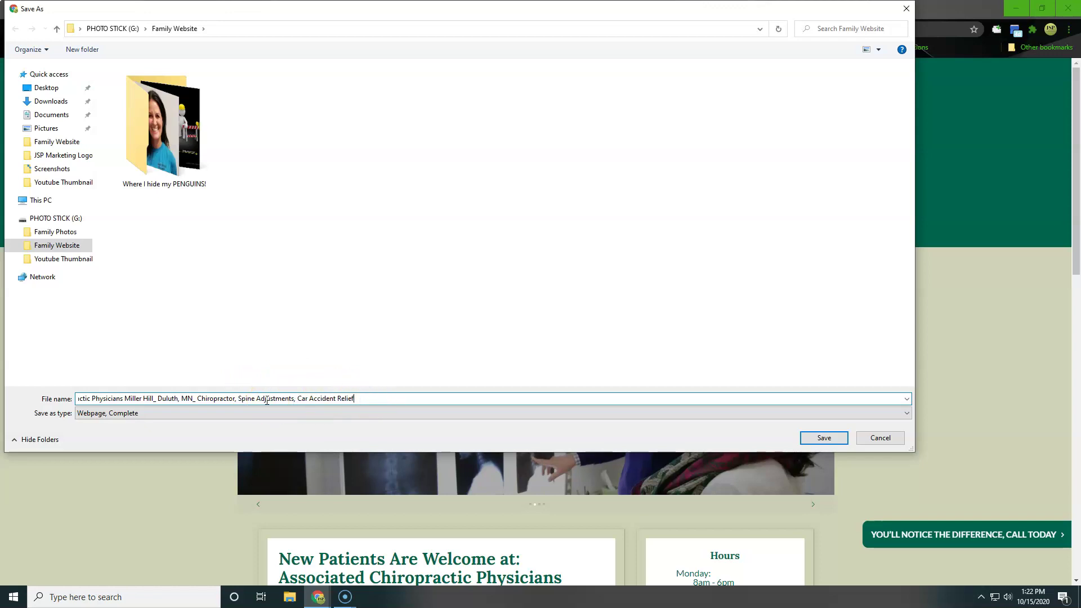
click(239, 399)
drag(237, 400, 198, 399)
click(177, 399)
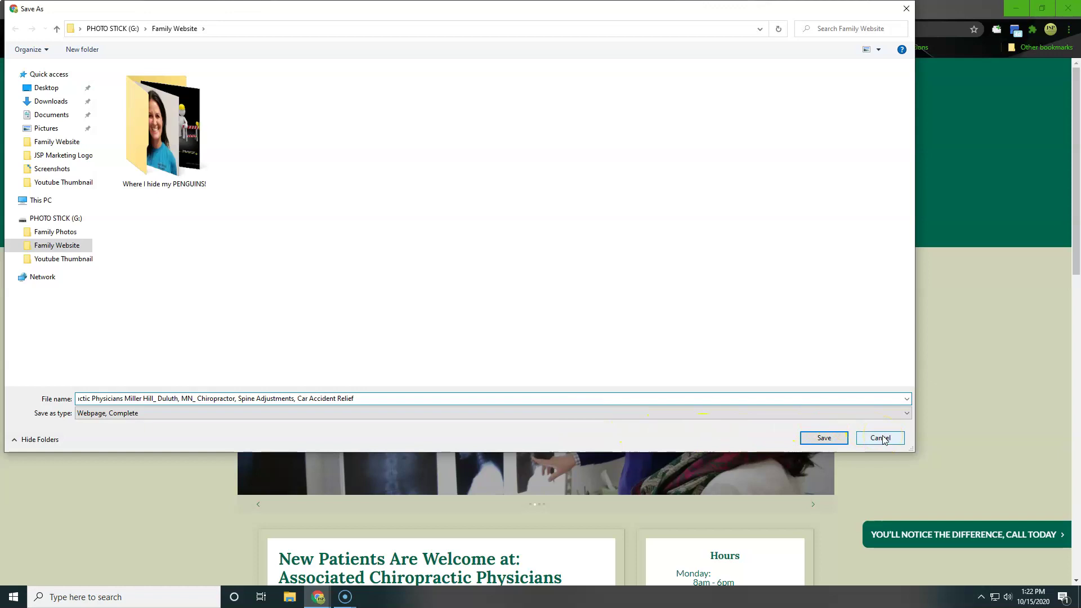
click(424, 391)
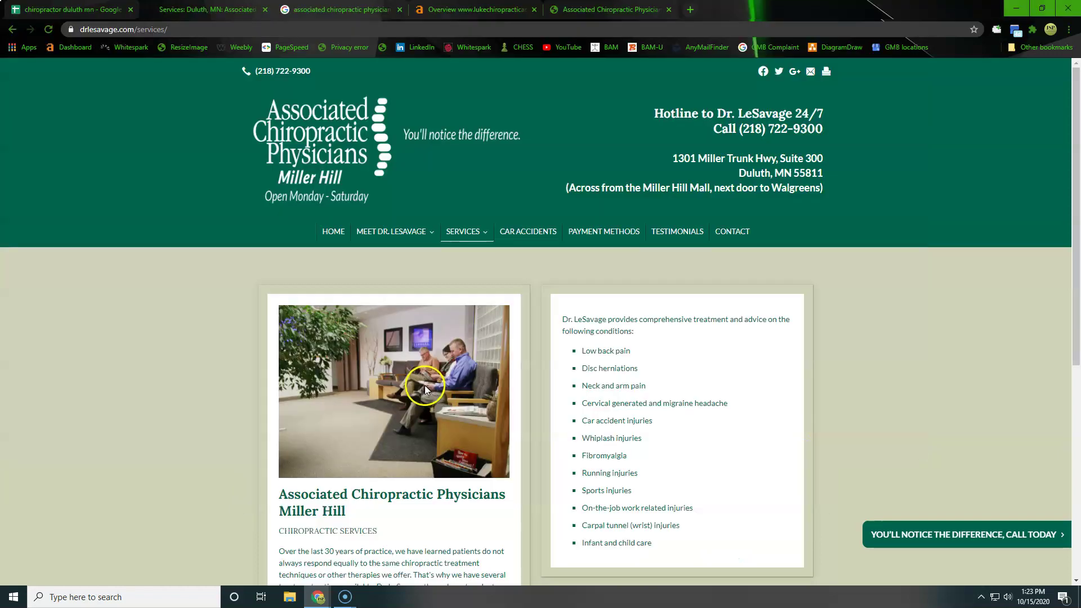
right_click(400, 362)
click(436, 413)
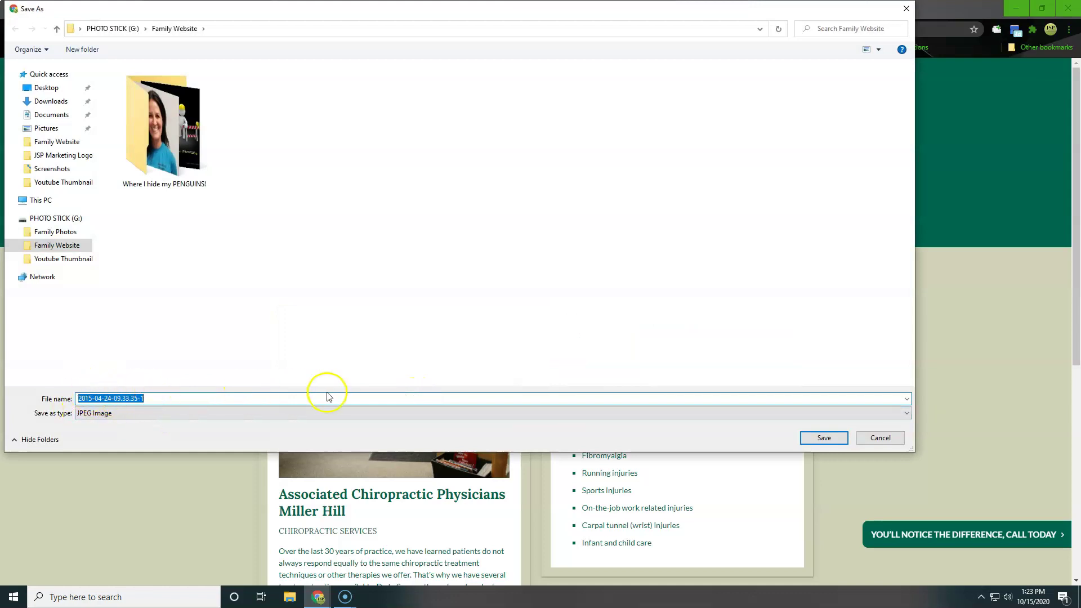
click(881, 439)
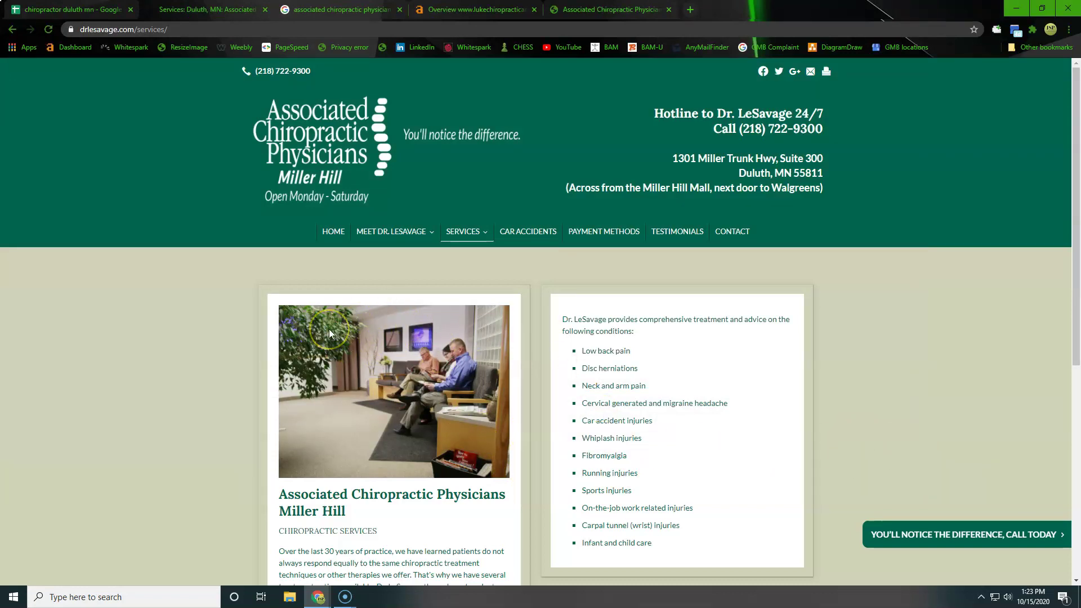
right_click(312, 130)
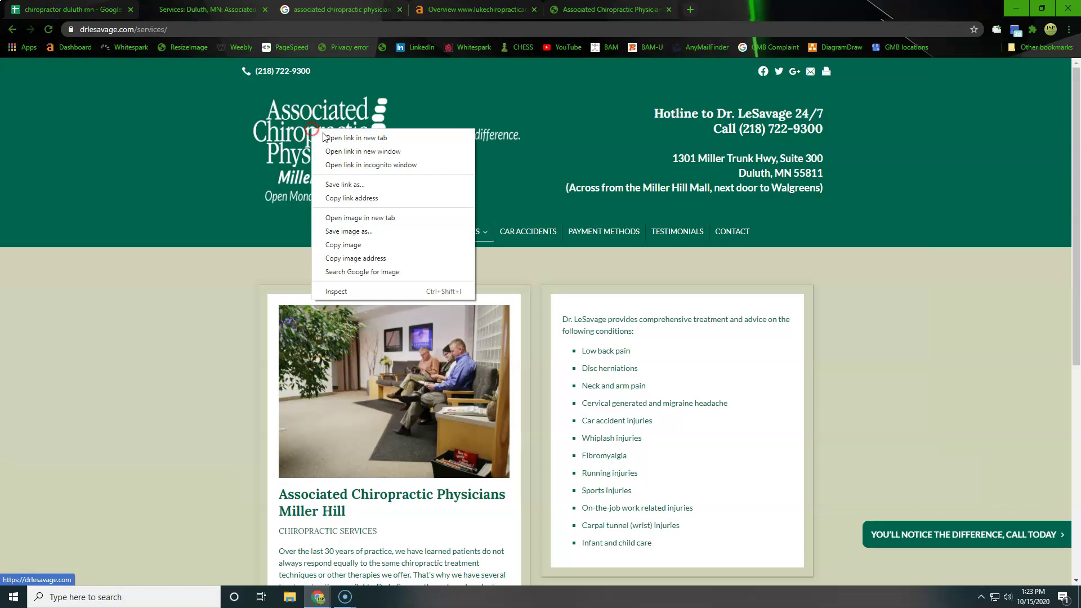
click(363, 184)
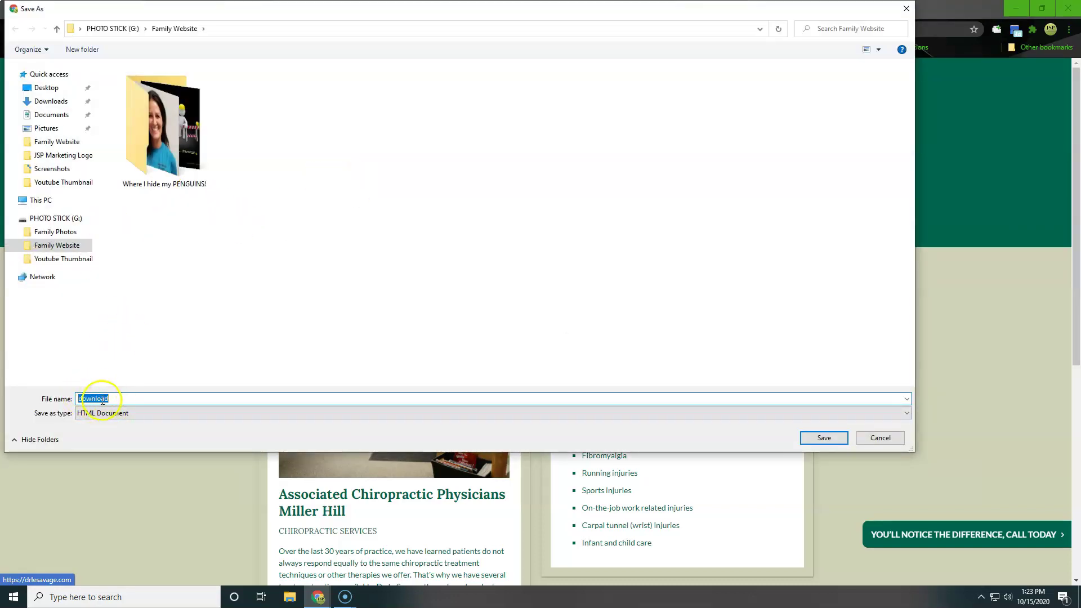
Cancel the save dialog and highlight the list of treated conditions on the Services page.
click(899, 440)
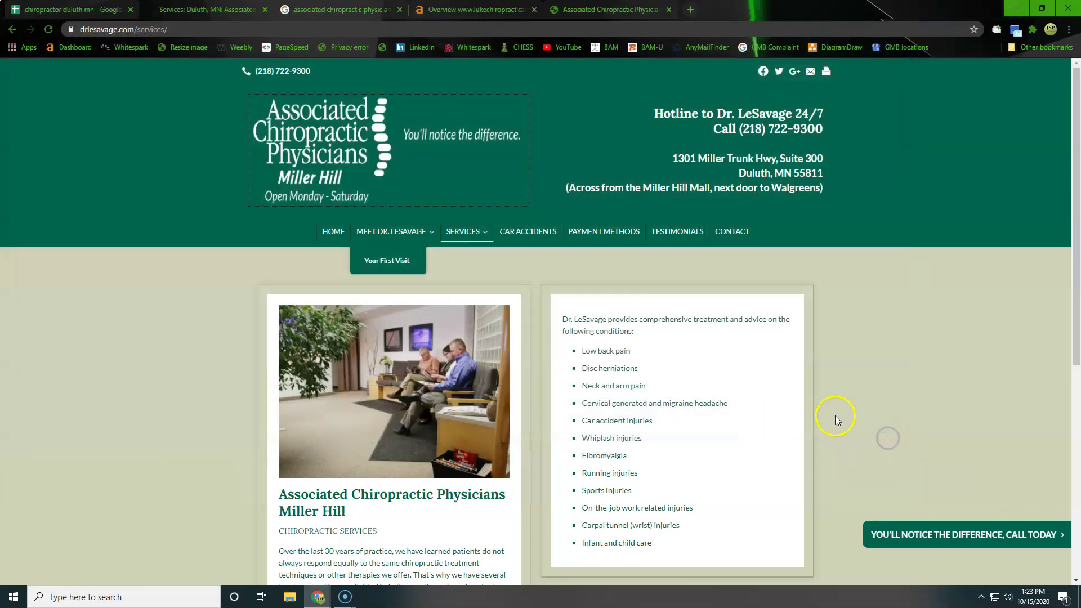
scroll(864, 399, down, 3)
scroll(850, 397, down, 5)
scroll(840, 397, up, 10)
drag(580, 350, 703, 559)
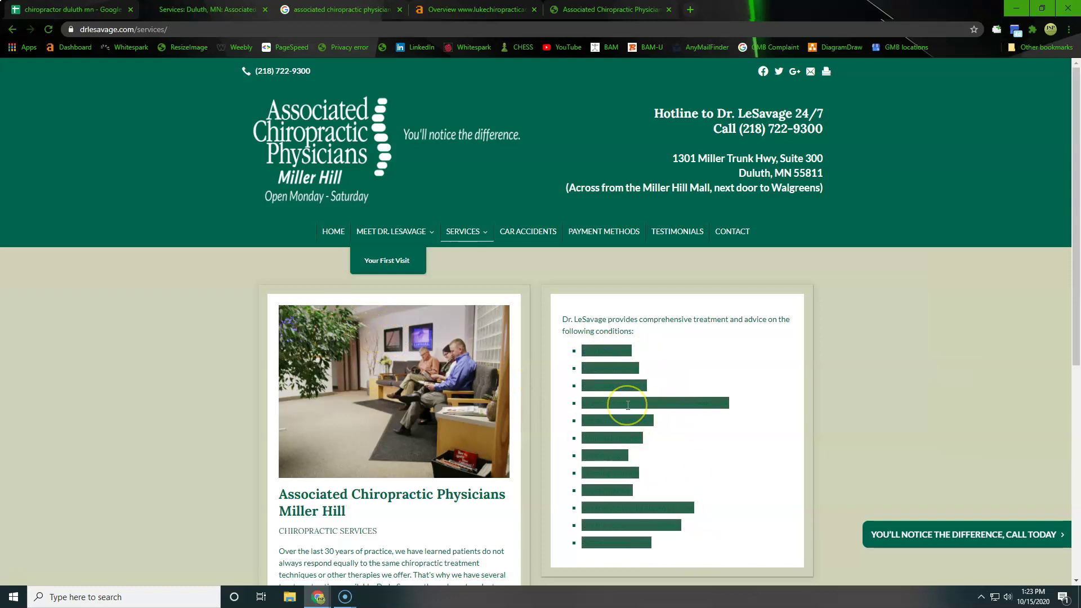
click(672, 349)
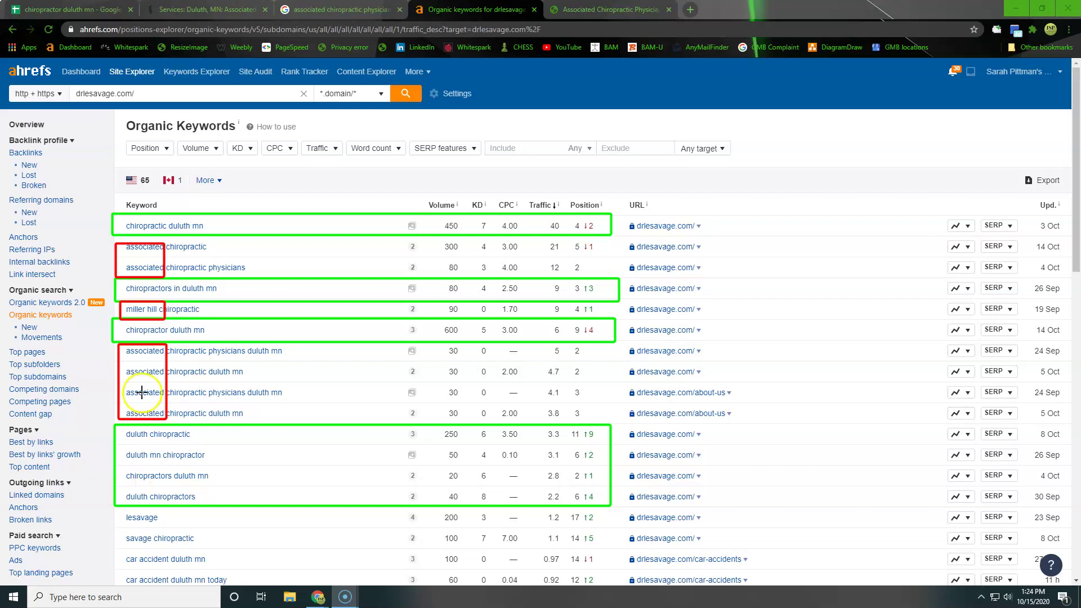
Box in red the position 4, traffic 40, the Volume column, and positions 3 and 9.
click(422, 227)
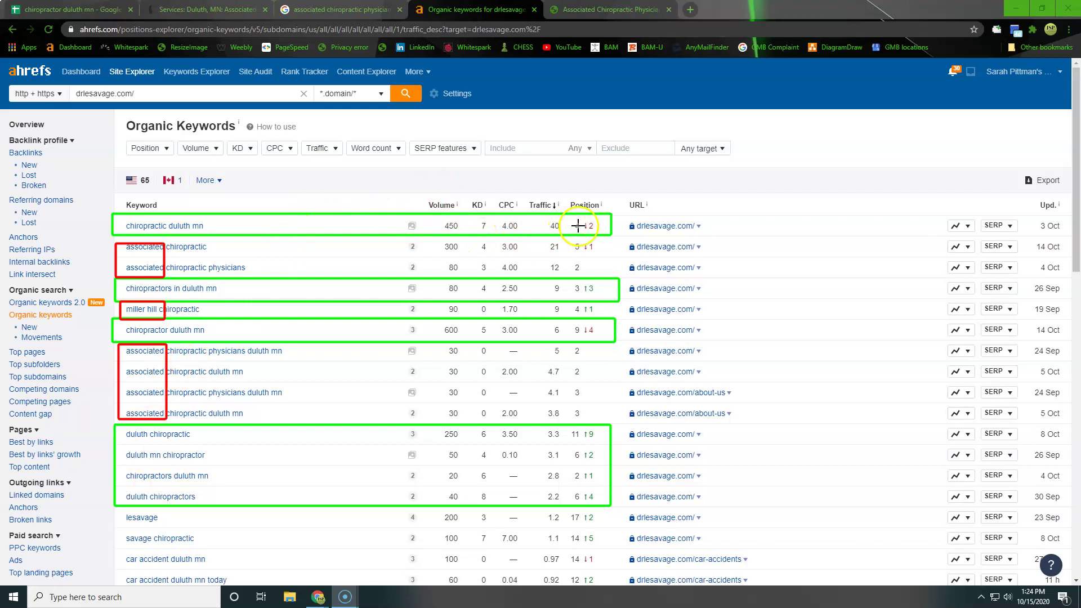
drag(571, 219, 586, 235)
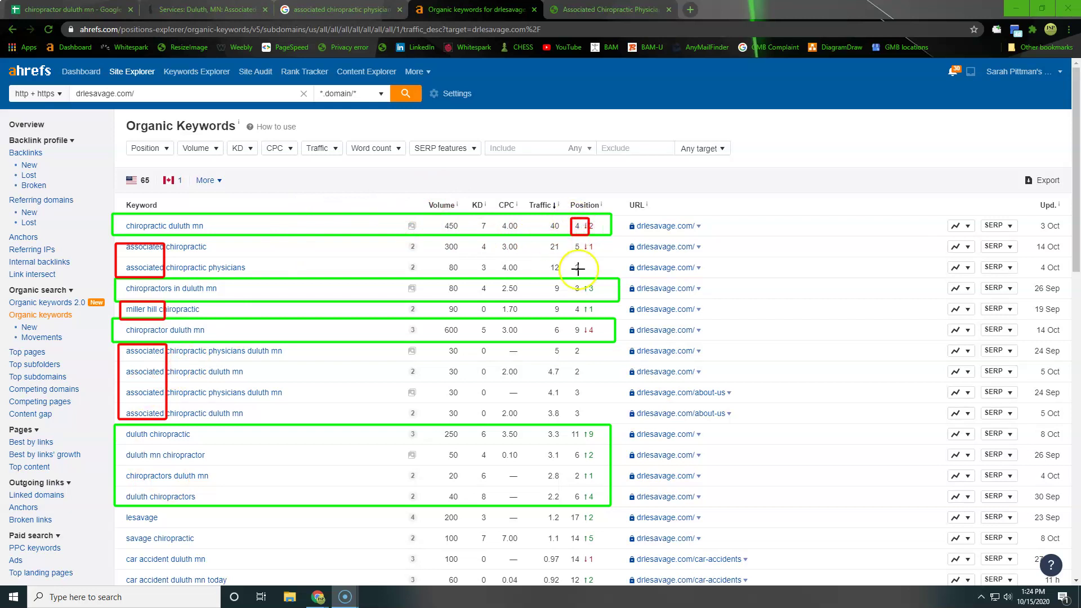
click(569, 244)
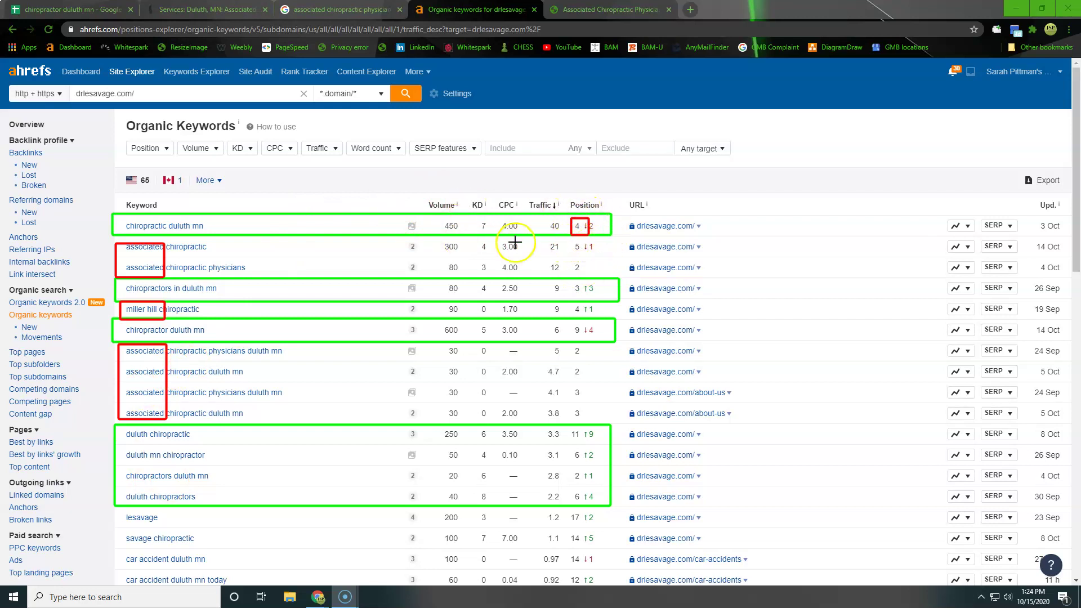
drag(544, 219, 563, 234)
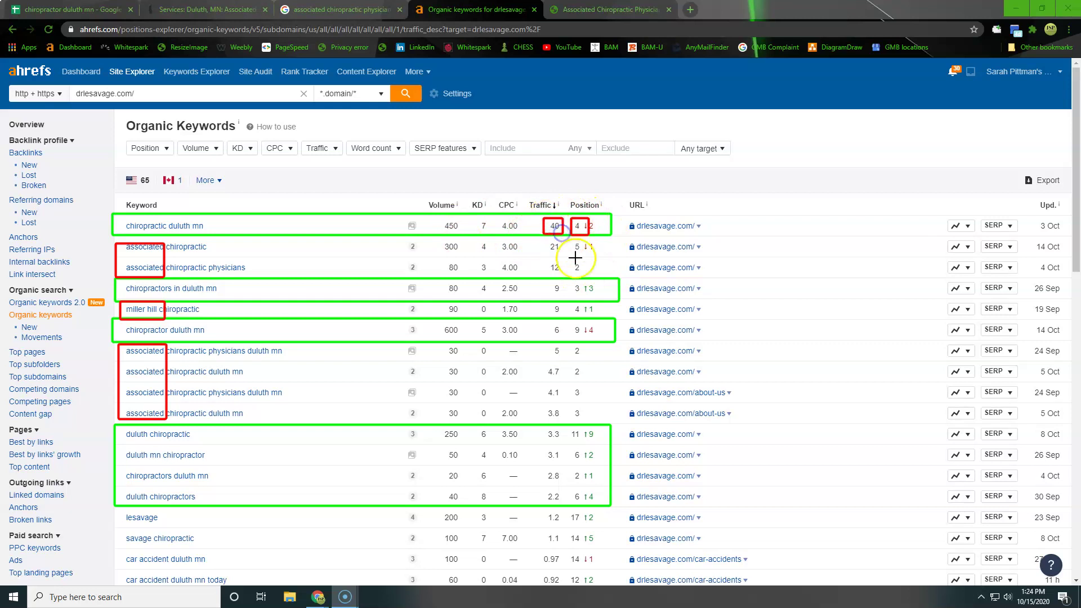
click(584, 230)
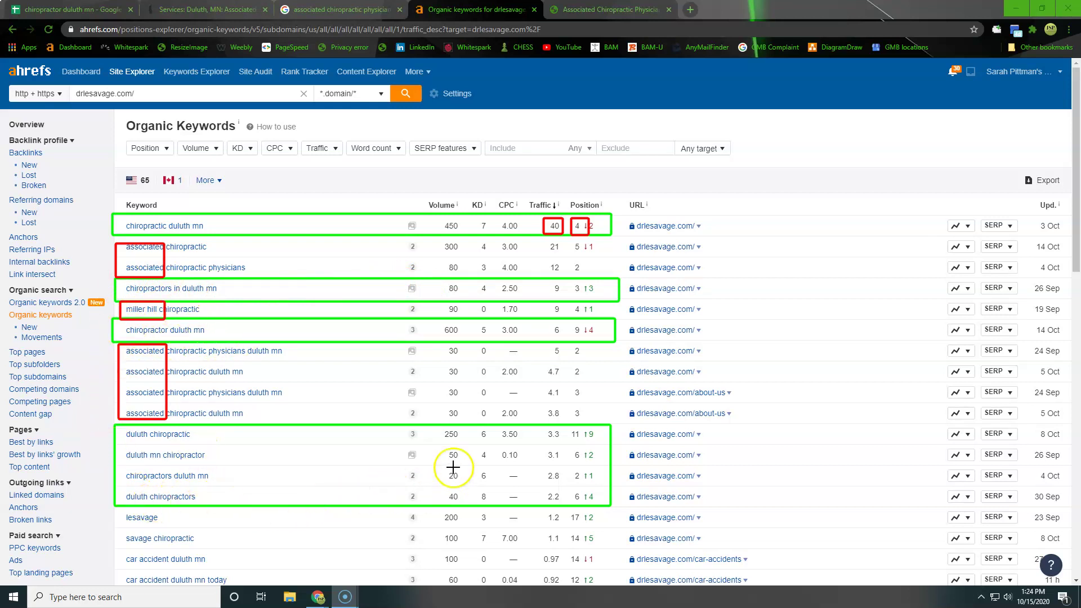
mouse_move(467, 505)
mouse_down()
mouse_move(415, 302)
mouse_move(444, 208)
mouse_move(436, 217)
mouse_up()
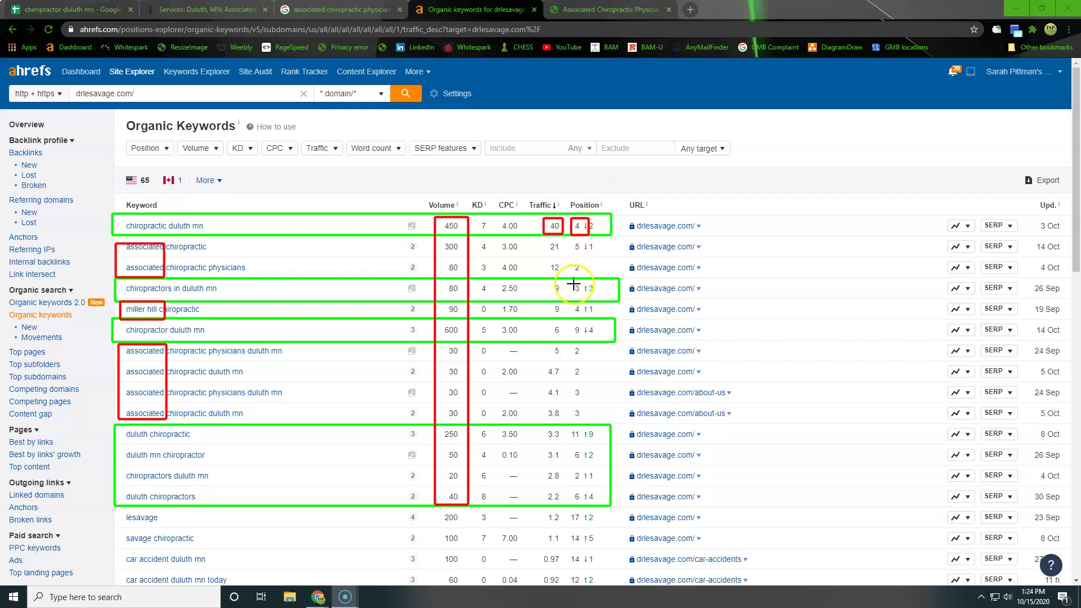
drag(571, 281, 591, 349)
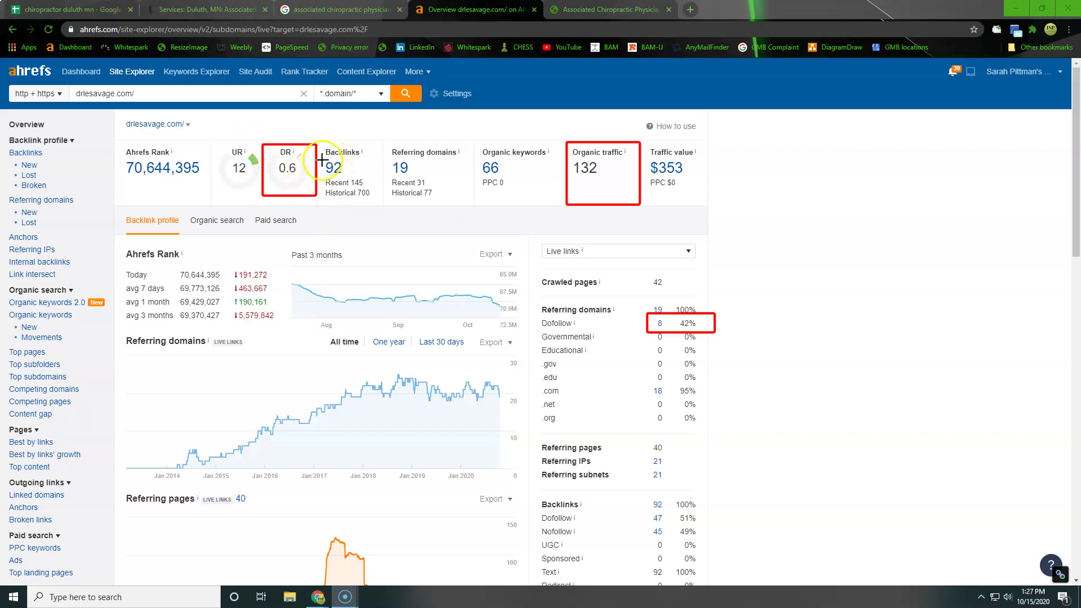
Box drlesavage.com's Backlinks 92 and DR 0.6 in red.
drag(320, 160, 429, 179)
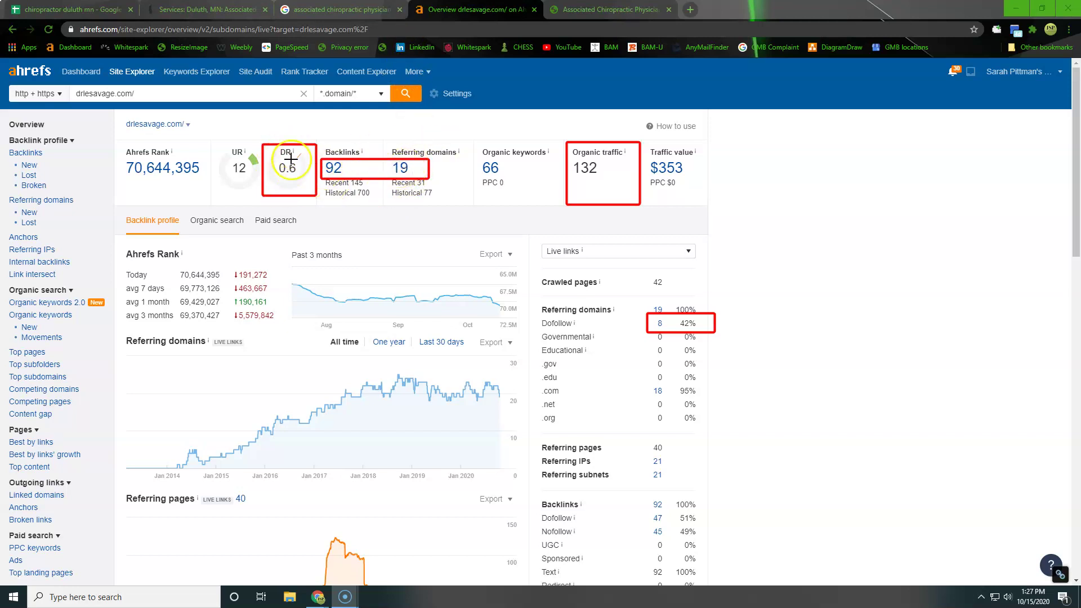
drag(272, 159, 318, 181)
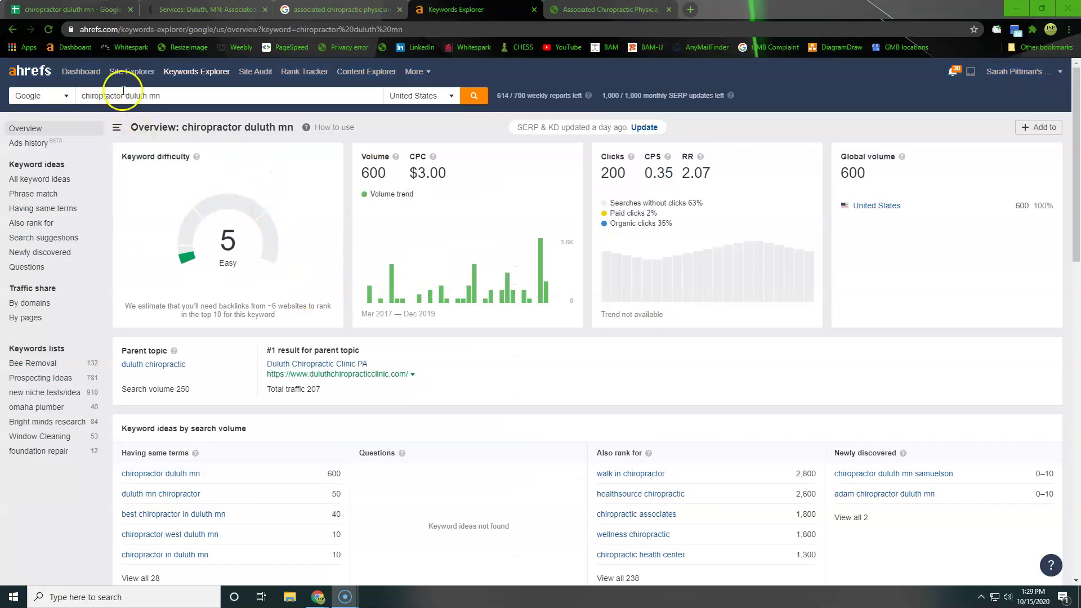
drag(183, 128, 292, 128)
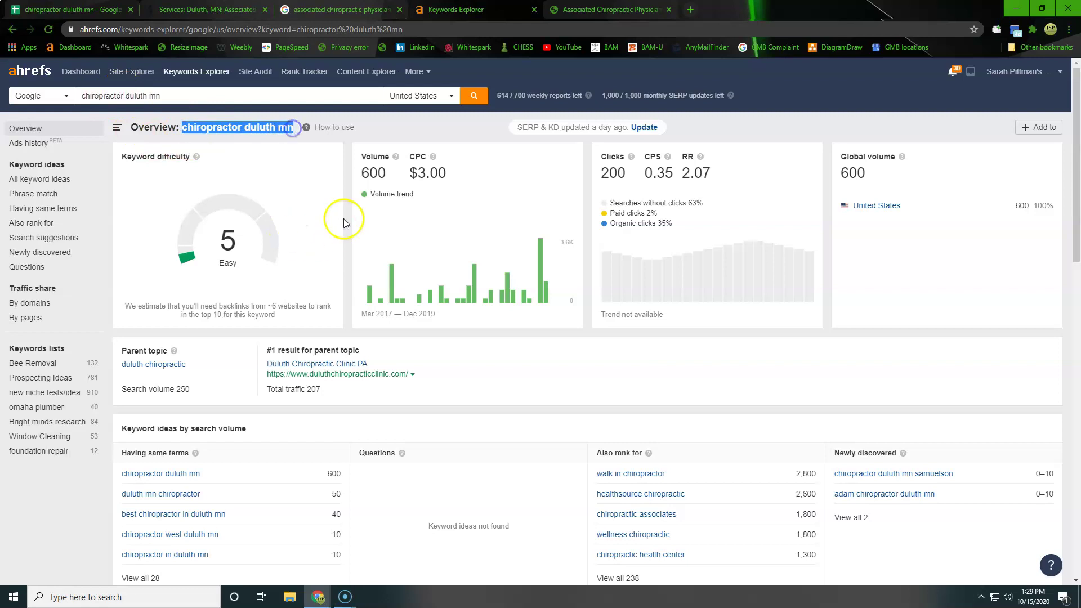
drag(408, 173, 450, 173)
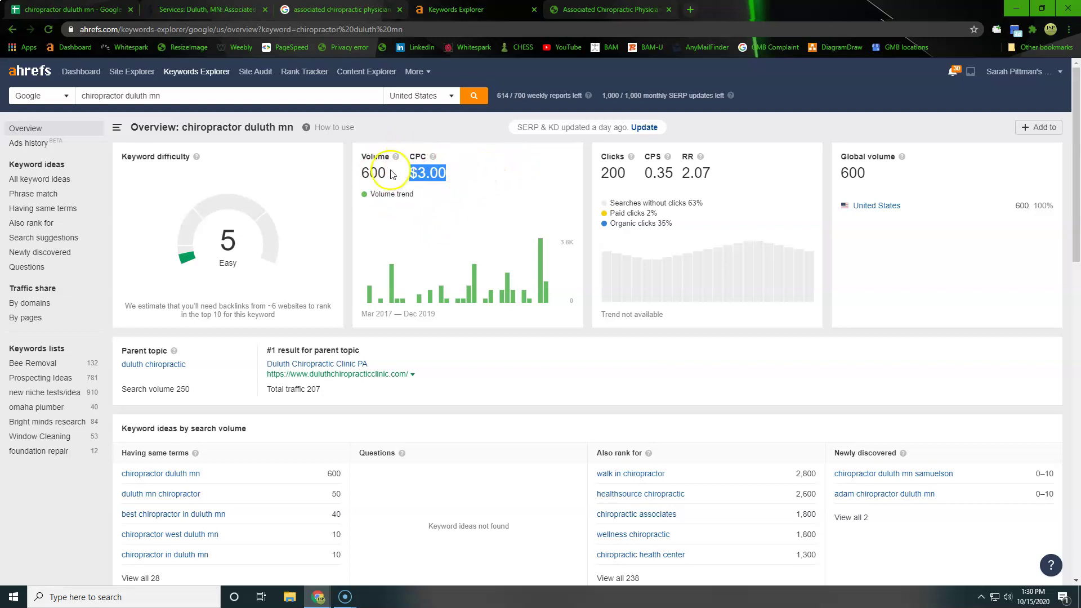
click(412, 190)
scroll(417, 206, down, 2)
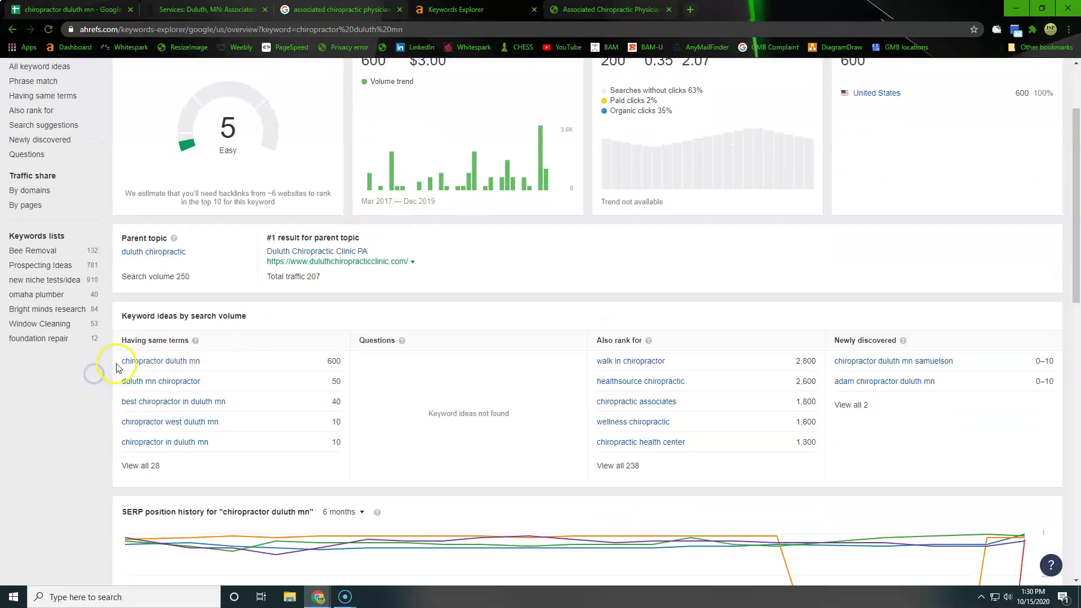
drag(118, 367, 236, 451)
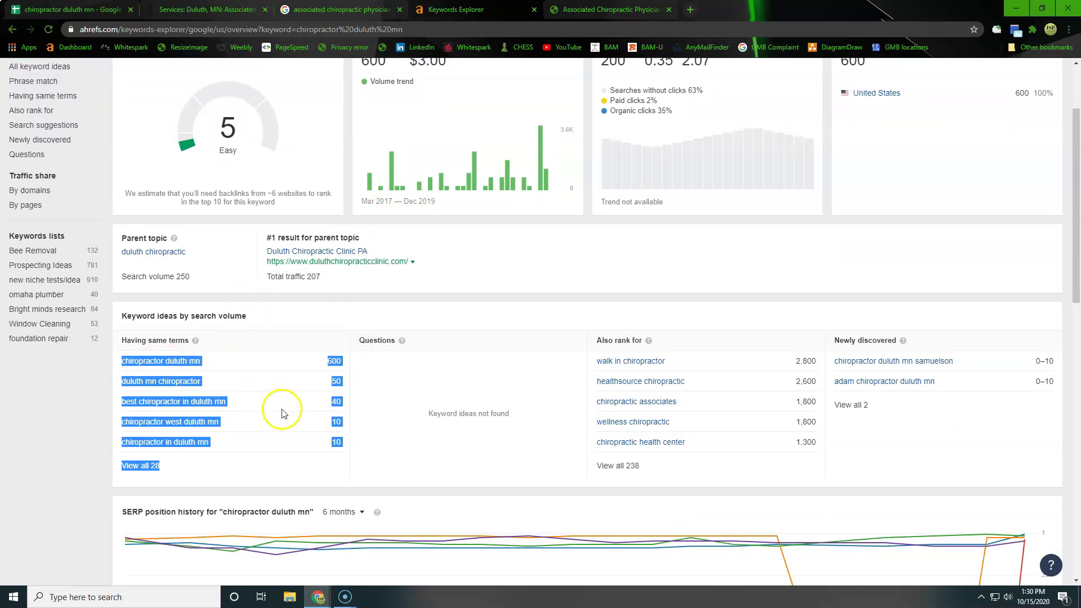
scroll(283, 414, down, 6)
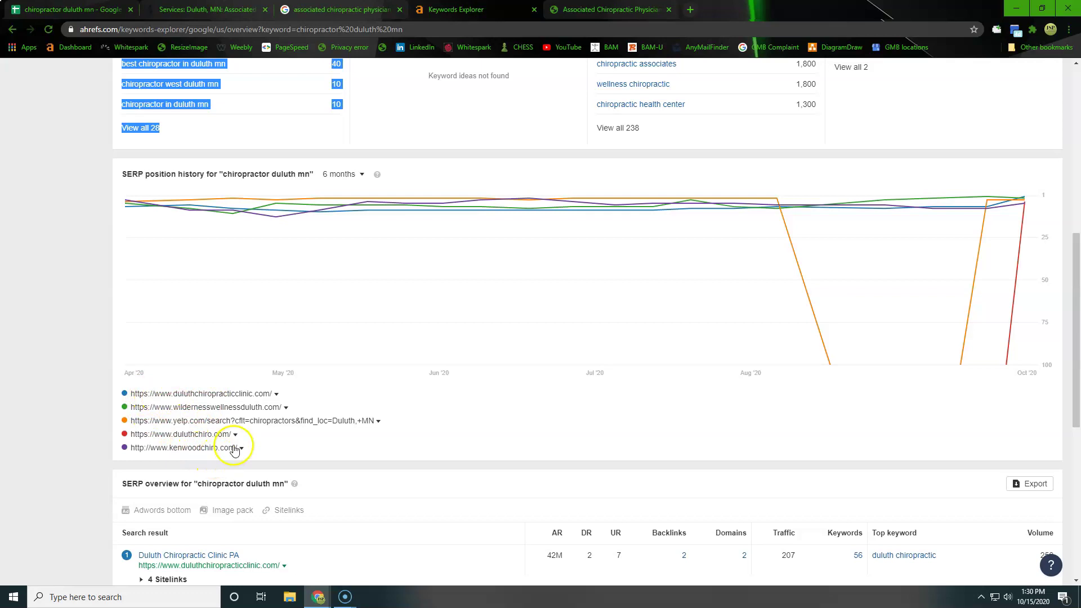
Highlight the SERP results ranking above drlesavage.com, then open duluthchiropracticclinic.com's overview.
scroll(163, 423, down, 6)
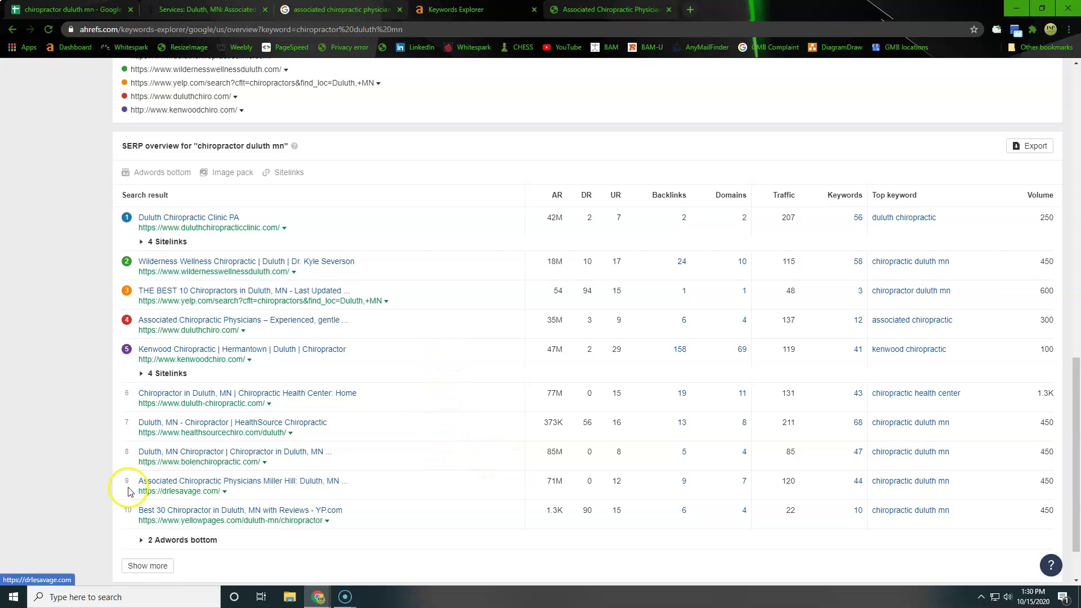
drag(116, 483, 287, 495)
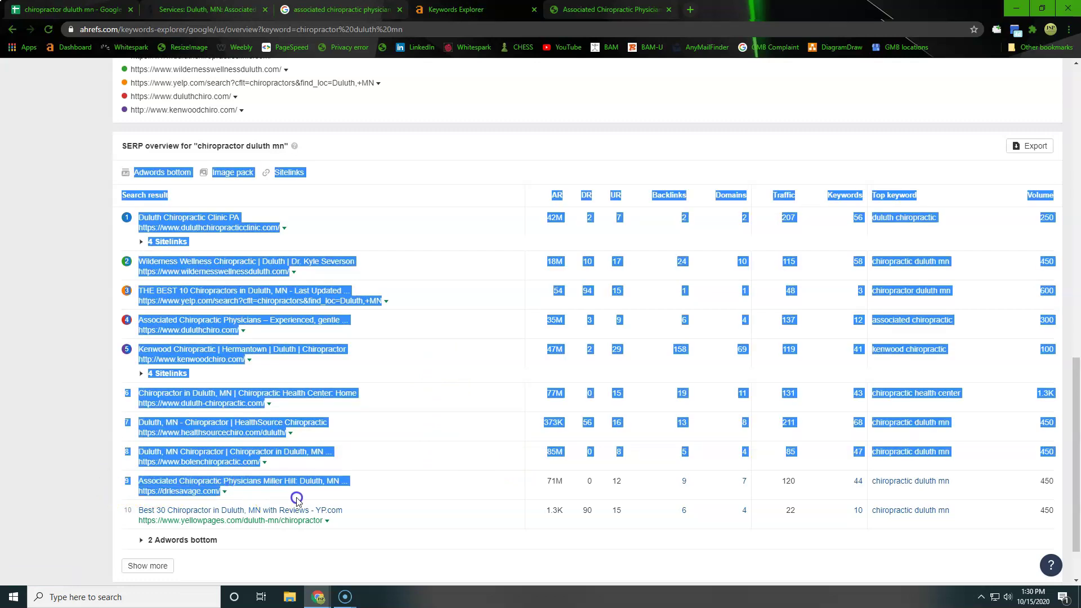
click(484, 151)
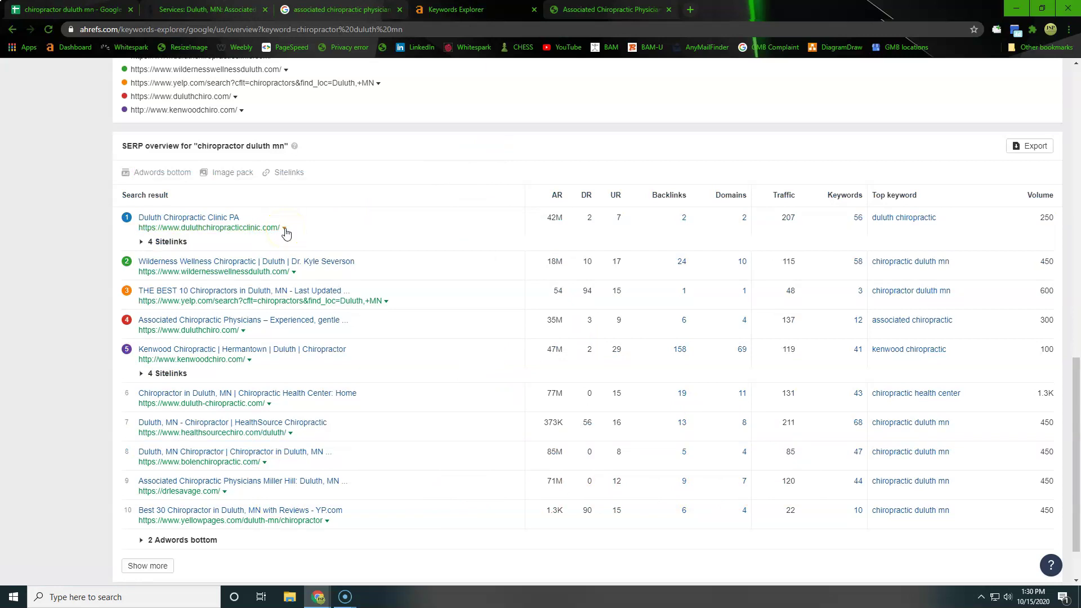
click(285, 232)
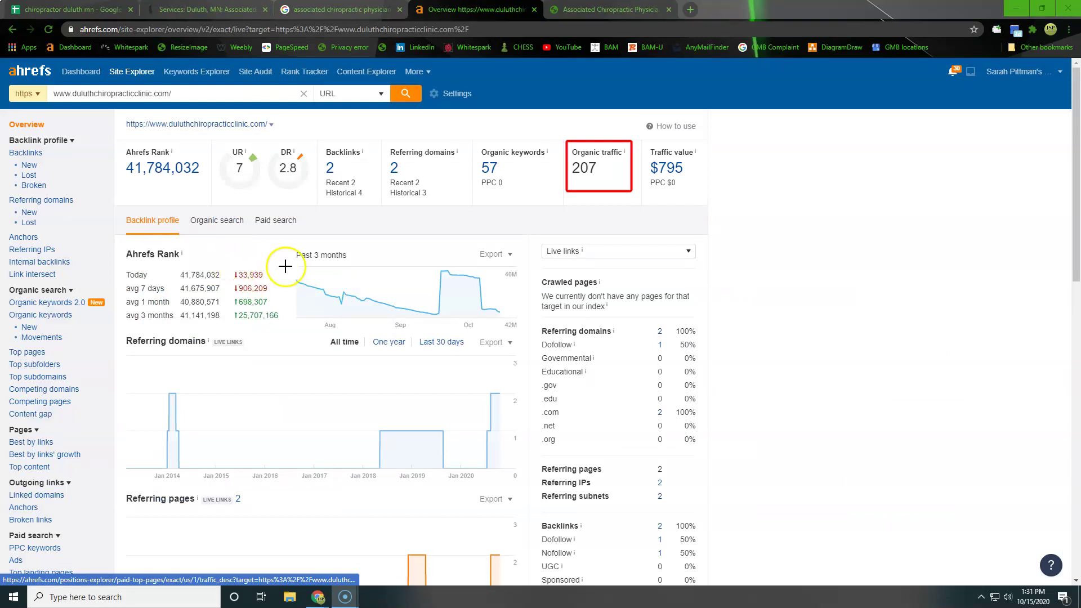
Box the competitor's UR, DR 2.8, Backlinks/Referring domains and Organic keywords 57 in red.
drag(216, 140, 319, 202)
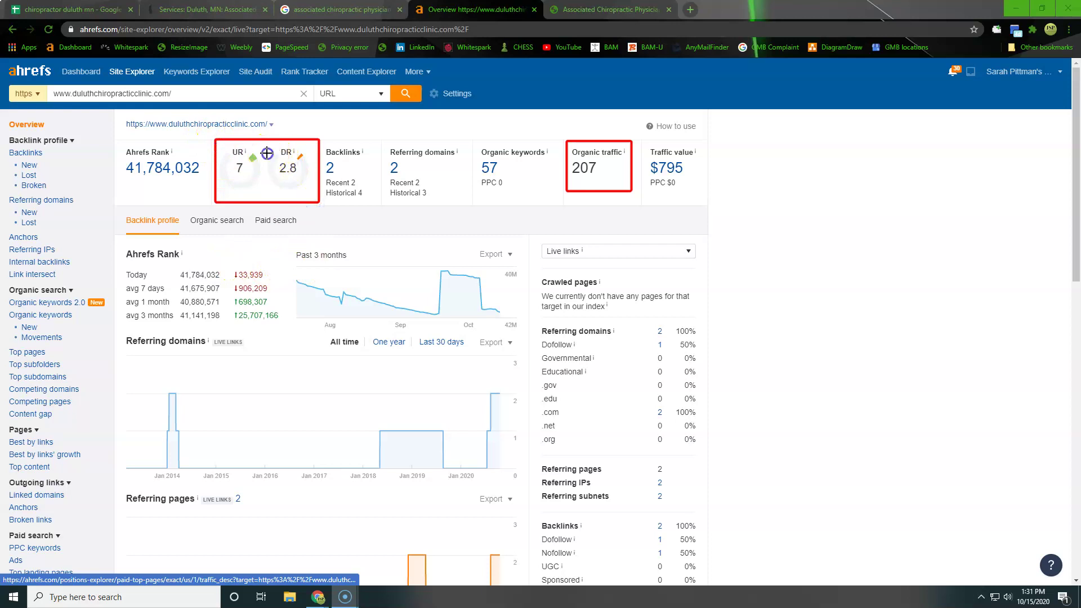
drag(267, 153, 311, 193)
drag(321, 142, 467, 209)
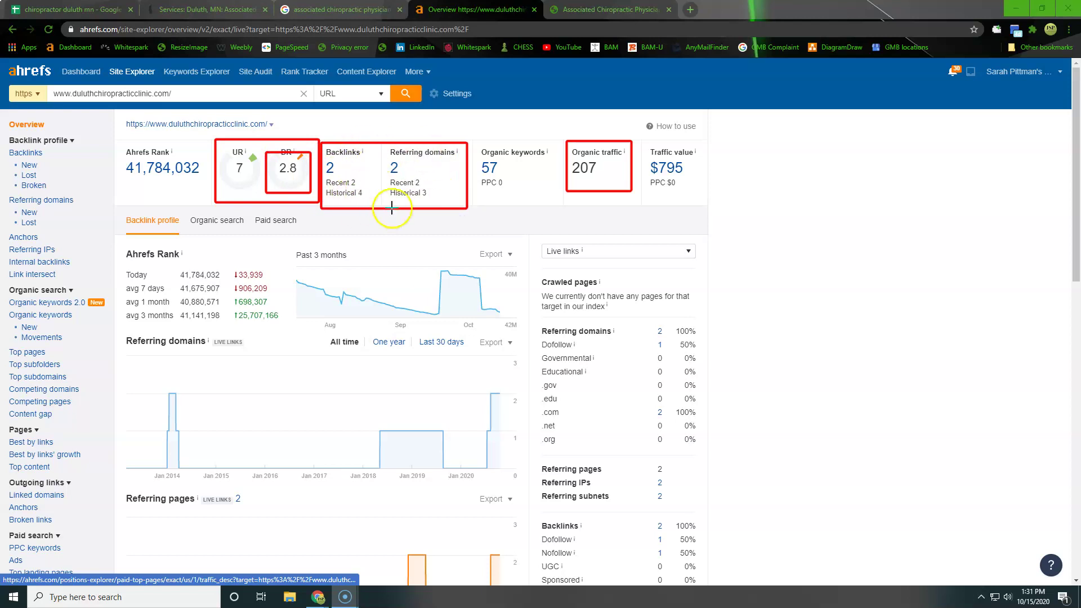
drag(479, 143, 559, 204)
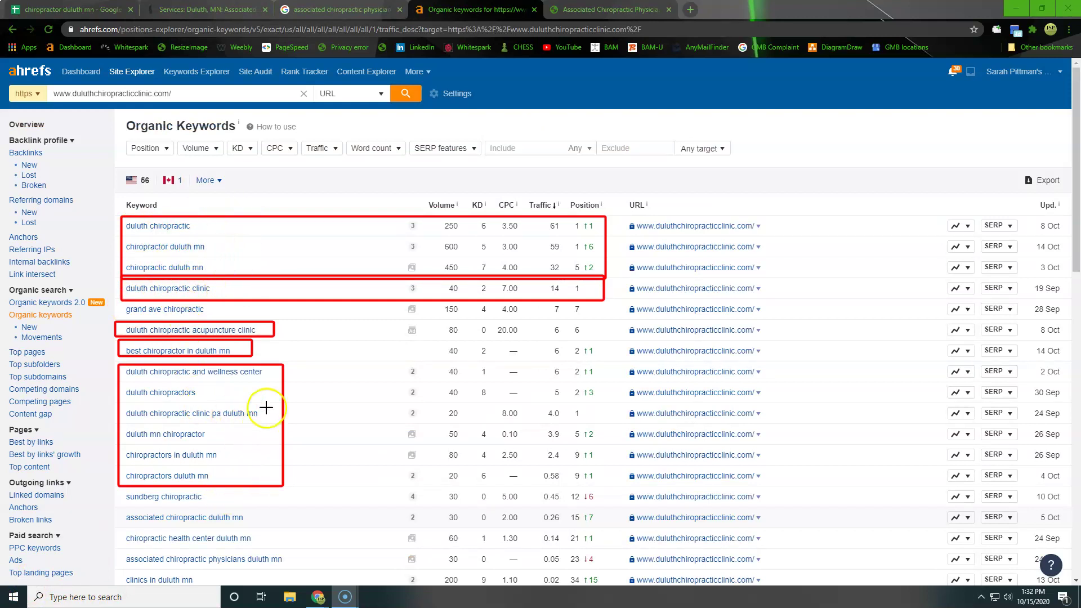
Box the Volume values 250, 600 and 450 for the competitor's top three keywords in red.
drag(438, 218, 463, 274)
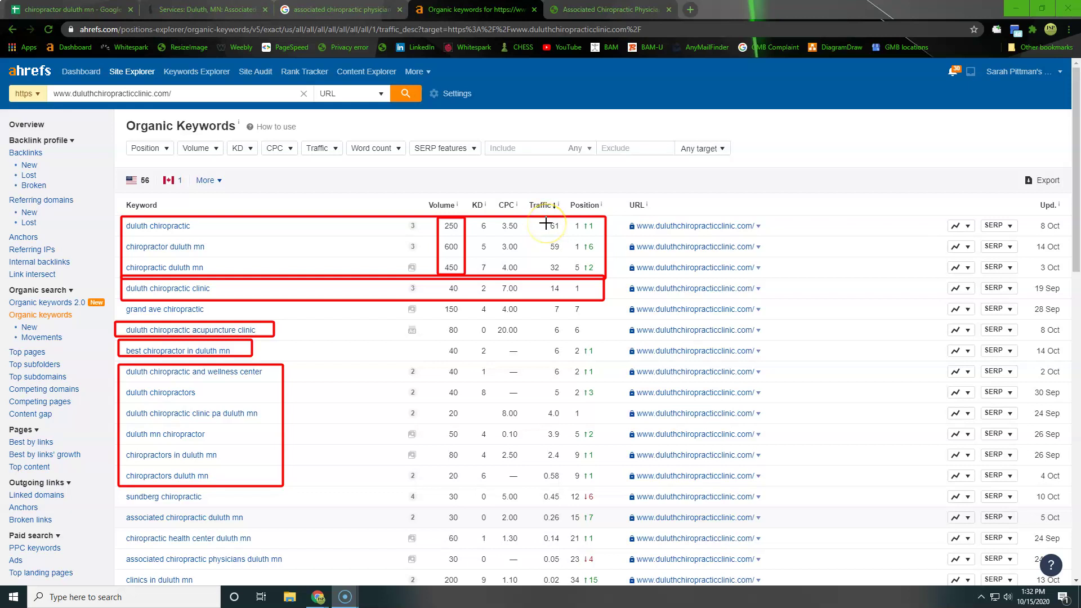
Box the Traffic values 61 and 59 and the ↑6 gain for chiropractor duluth mn in red.
mouse_move(545, 221)
mouse_down()
mouse_move(568, 232)
mouse_move(570, 254)
mouse_up()
drag(582, 242, 592, 252)
click(551, 238)
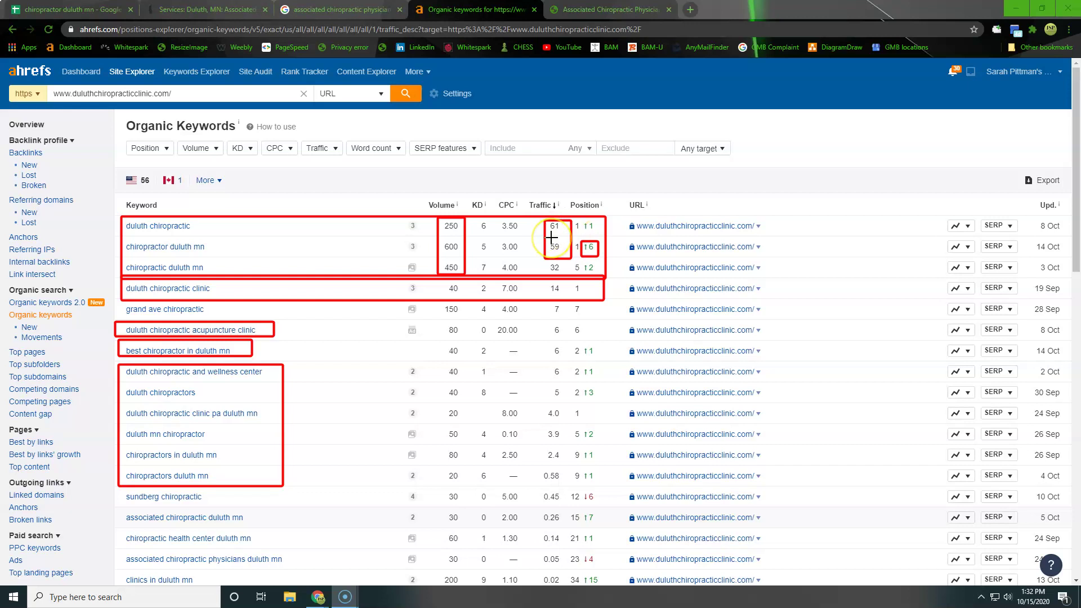